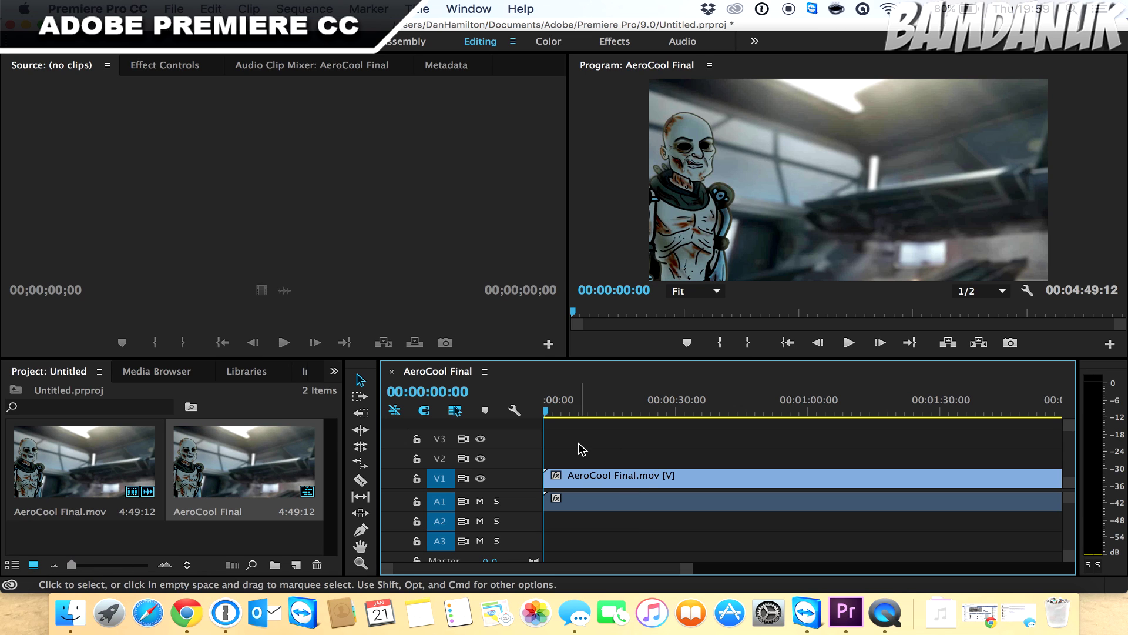
- Move the playhead to about 00:00:33 in the AeroCool Final sequence
{"action": "left_click", "coordinate": [692, 408]}
- Mark an In point at 00:00:27:00 and an Out point at 00:00:54:20
{"action": "mouse_move", "coordinate": [694, 413]}
{"action": "left_mouse_down"}
{"action": "mouse_move", "coordinate": [728, 410]}
{"action": "mouse_move", "coordinate": [653, 413]}
{"action": "mouse_move", "coordinate": [786, 405]}
{"action": "left_mouse_up"}
{"action": "key", "text": "i"}
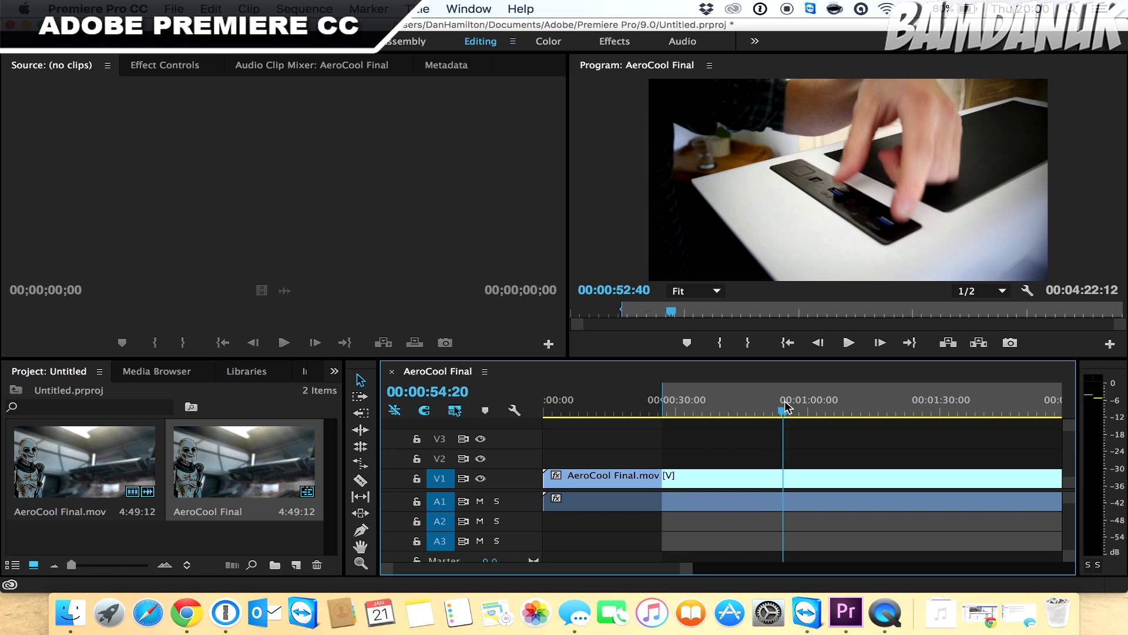
{"action": "key", "text": "o"}
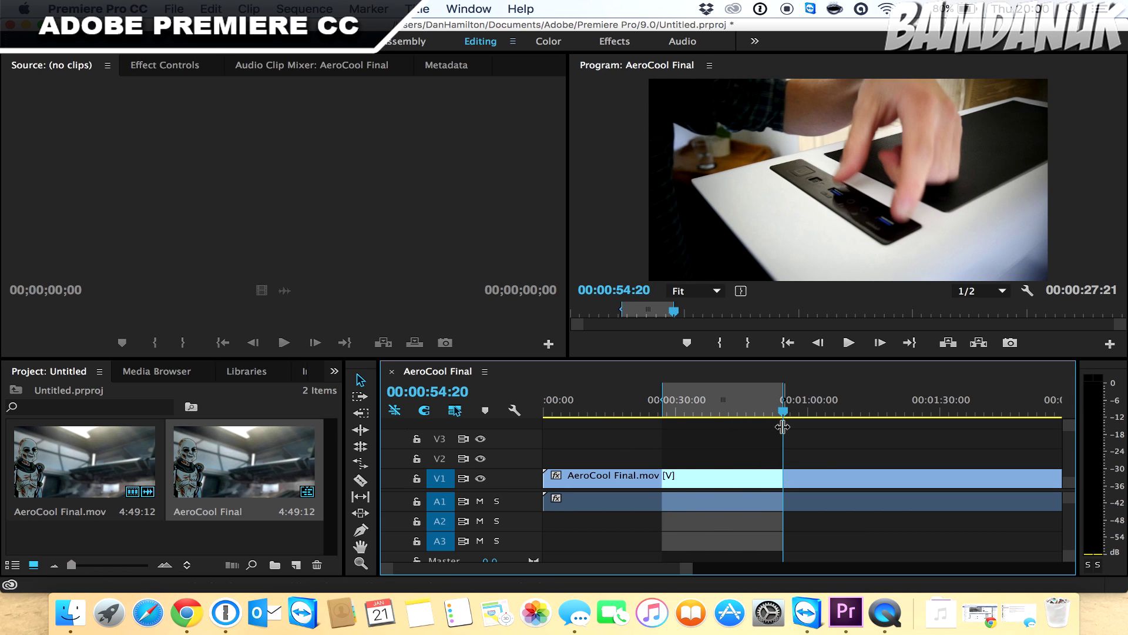
- Start a new sequence from File > New > Sequence
{"action": "left_click", "coordinate": [85, 10]}
{"action": "mouse_move", "coordinate": [167, 7]}
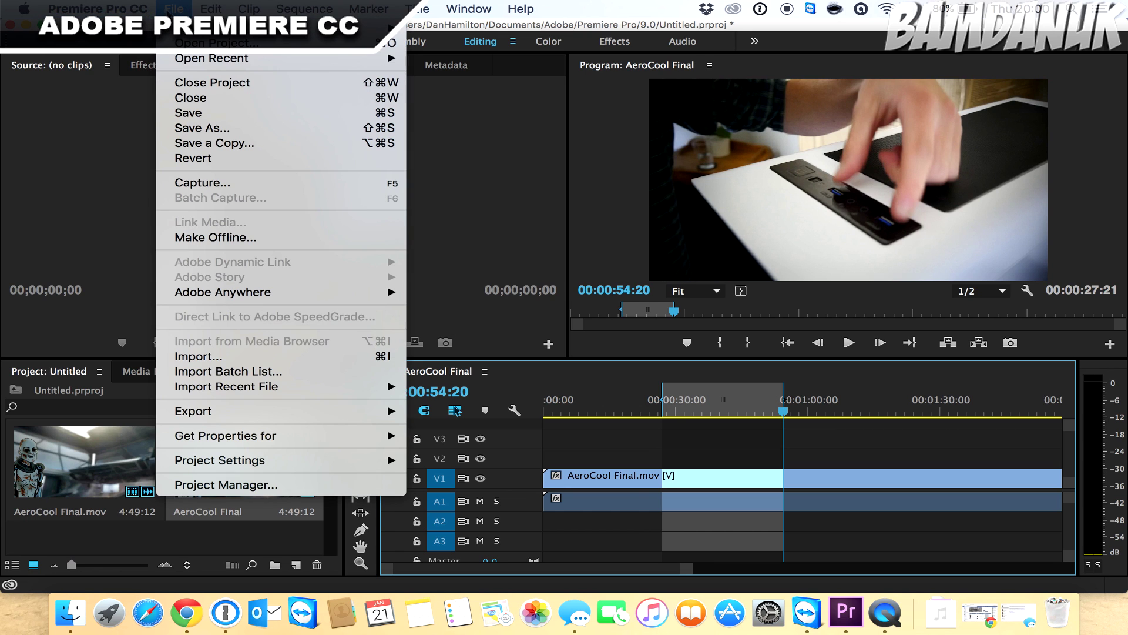
{"action": "mouse_move", "coordinate": [202, 62]}
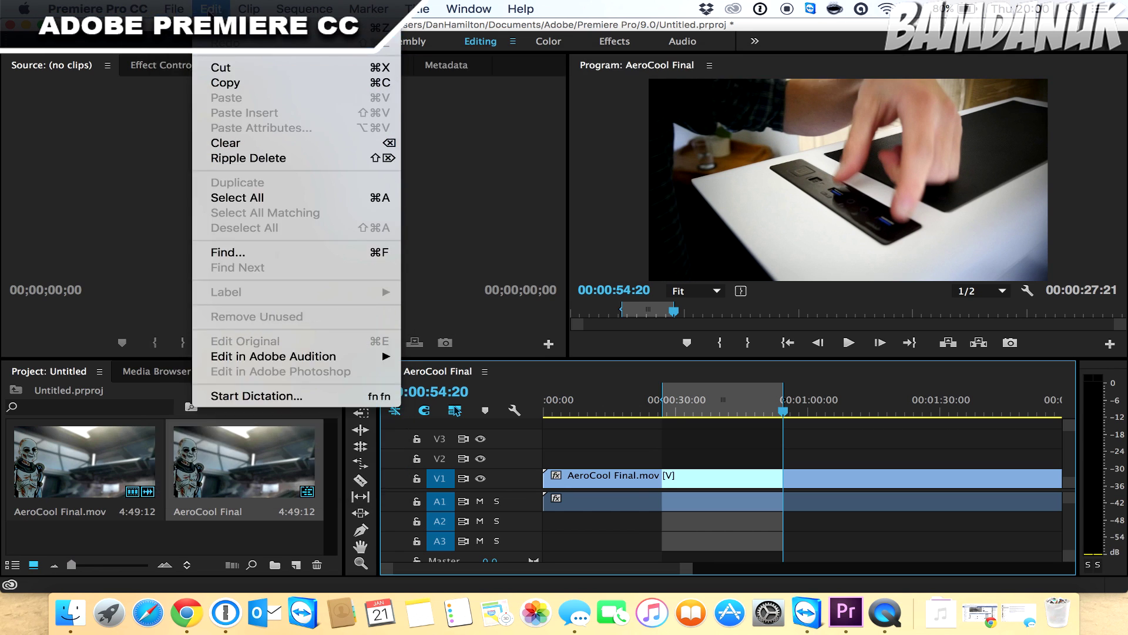
{"action": "mouse_move", "coordinate": [391, 27]}
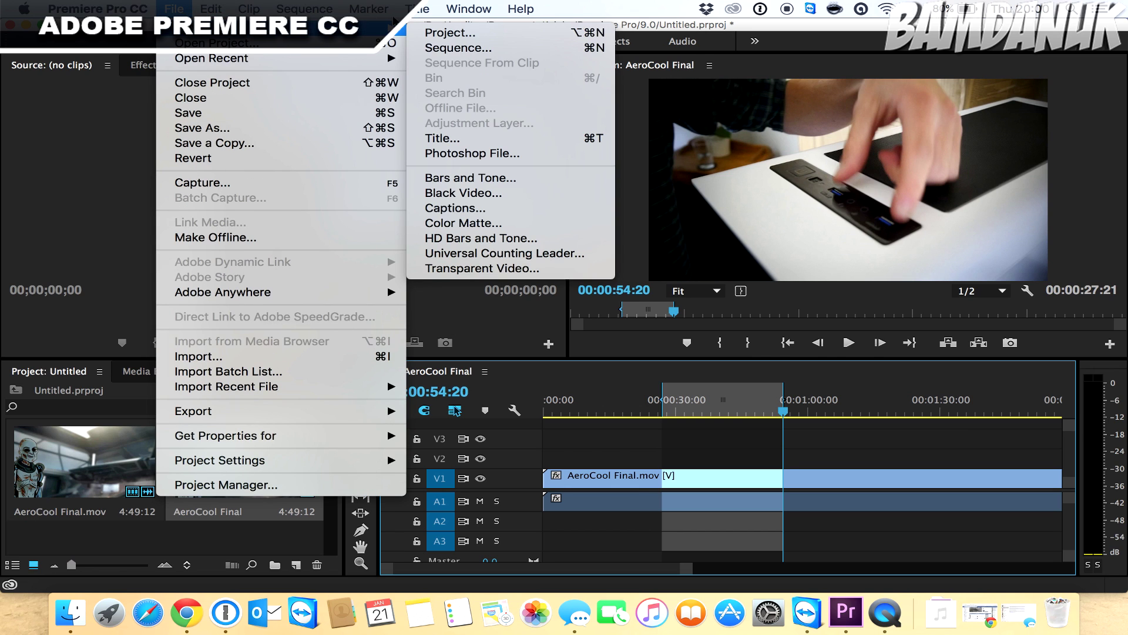
{"action": "left_click", "coordinate": [450, 49]}
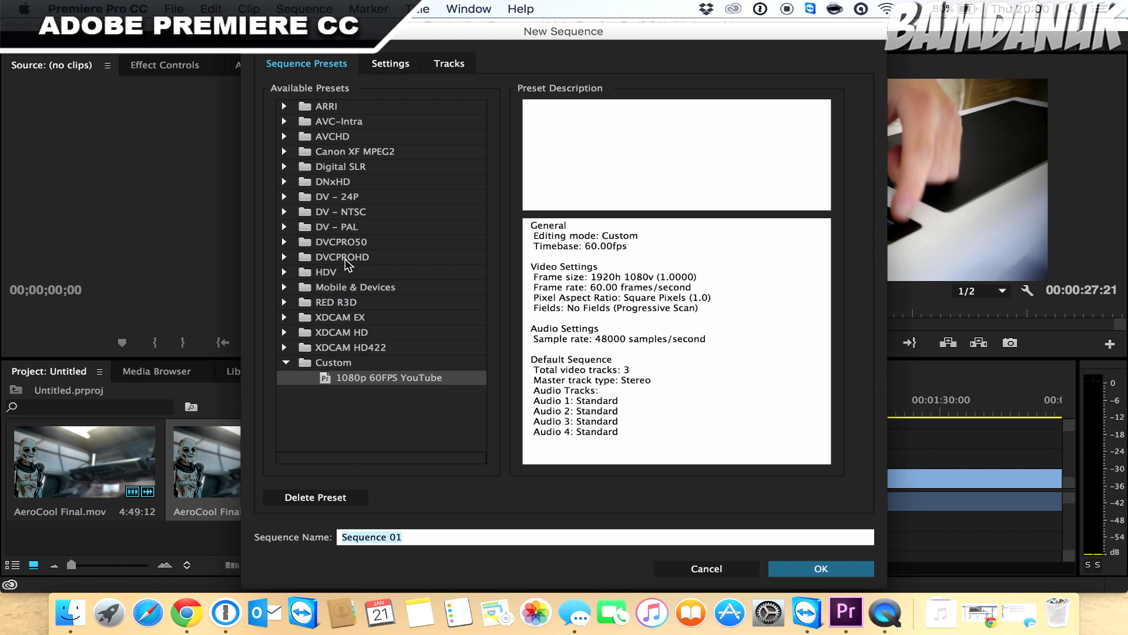
- Select the DVCPROHD 1080p24 preset and review its 23.976 fps, 1280×1080 settings
{"action": "left_click", "coordinate": [286, 258]}
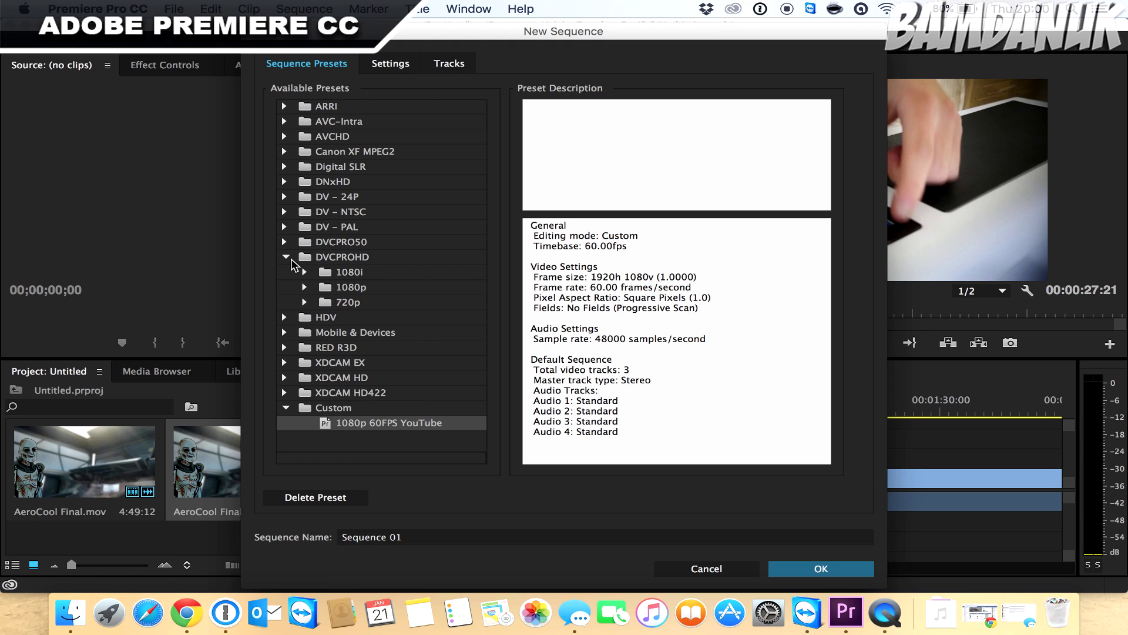
{"action": "left_click", "coordinate": [304, 287]}
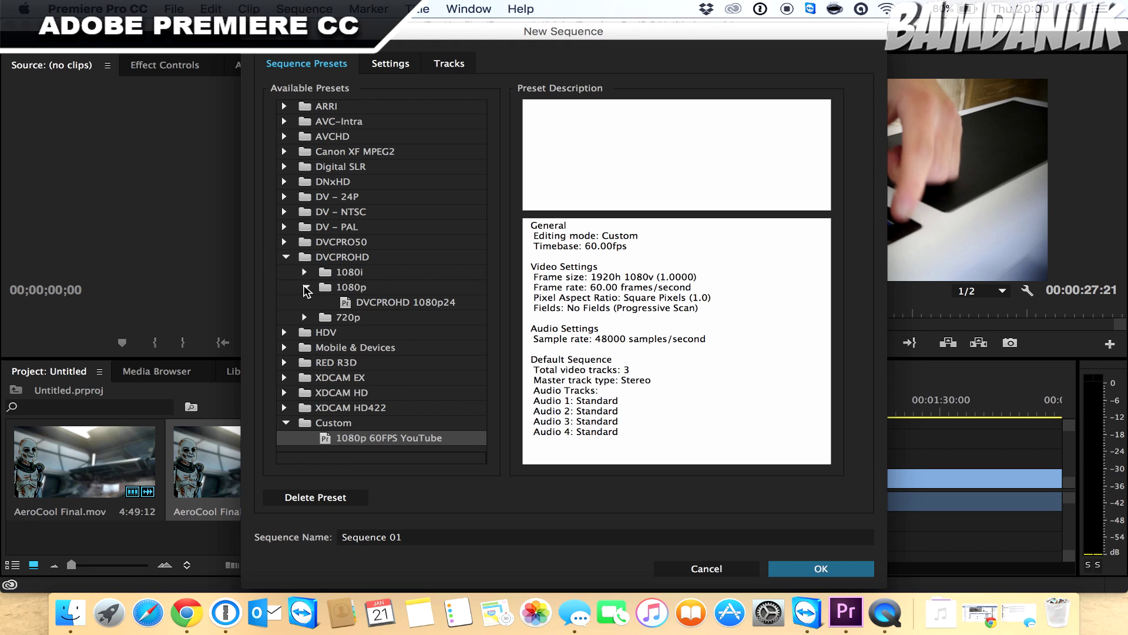
{"action": "left_click", "coordinate": [353, 304]}
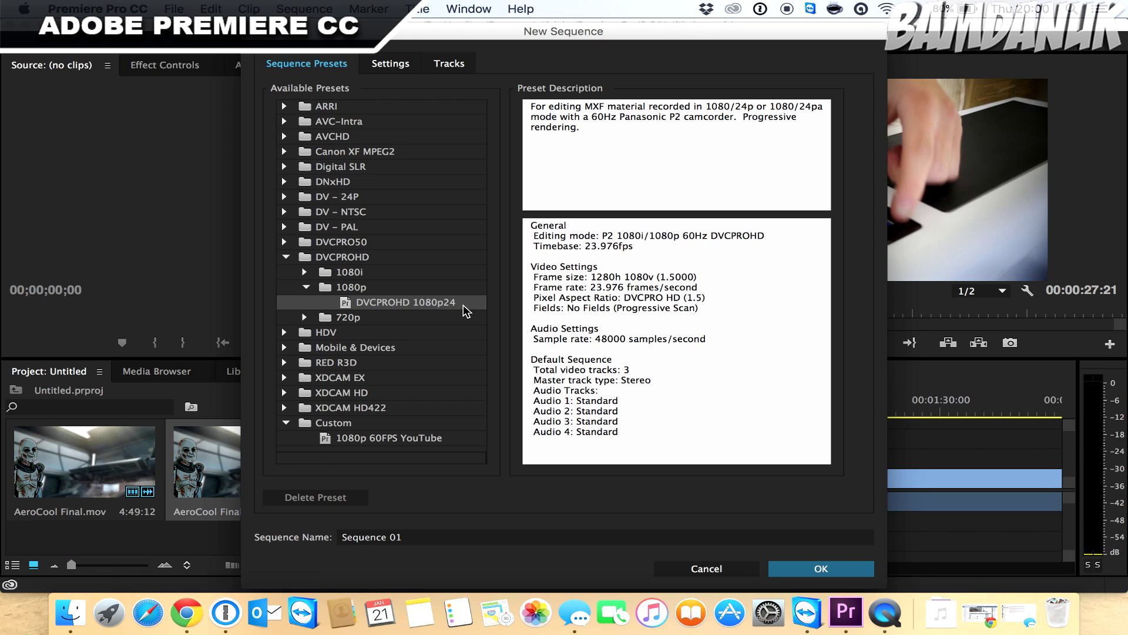
{"action": "left_click", "coordinate": [392, 66]}
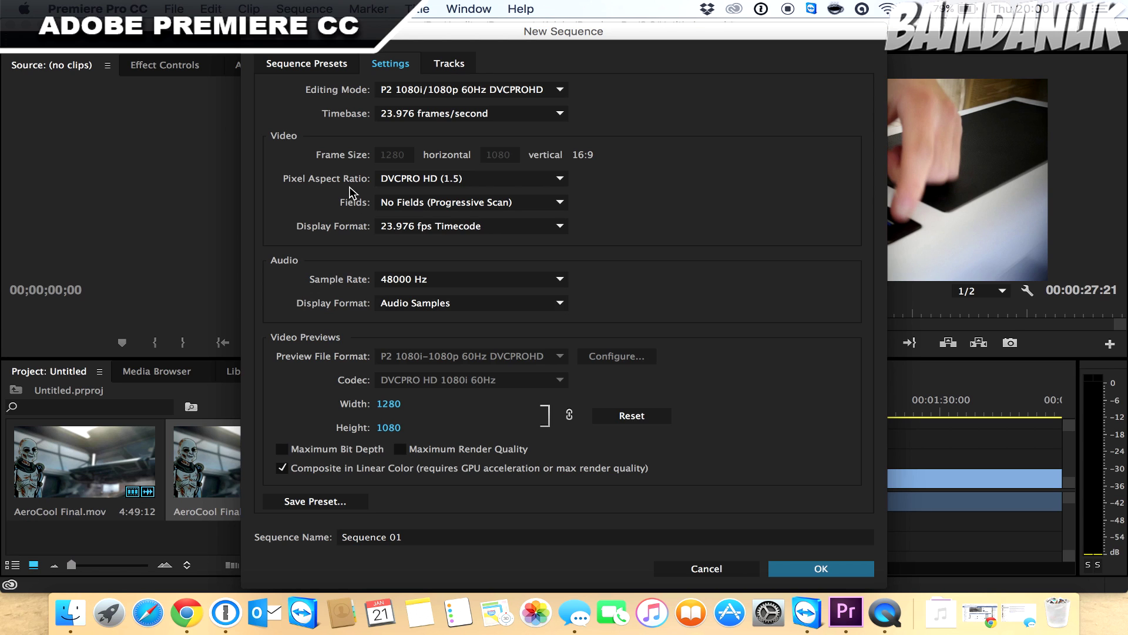
{"action": "left_click", "coordinate": [309, 63]}
- Select the Custom 1080p 60FPS YouTube preset, keeping Custom editing mode and 60.00 fps timebase
{"action": "left_click", "coordinate": [351, 440]}
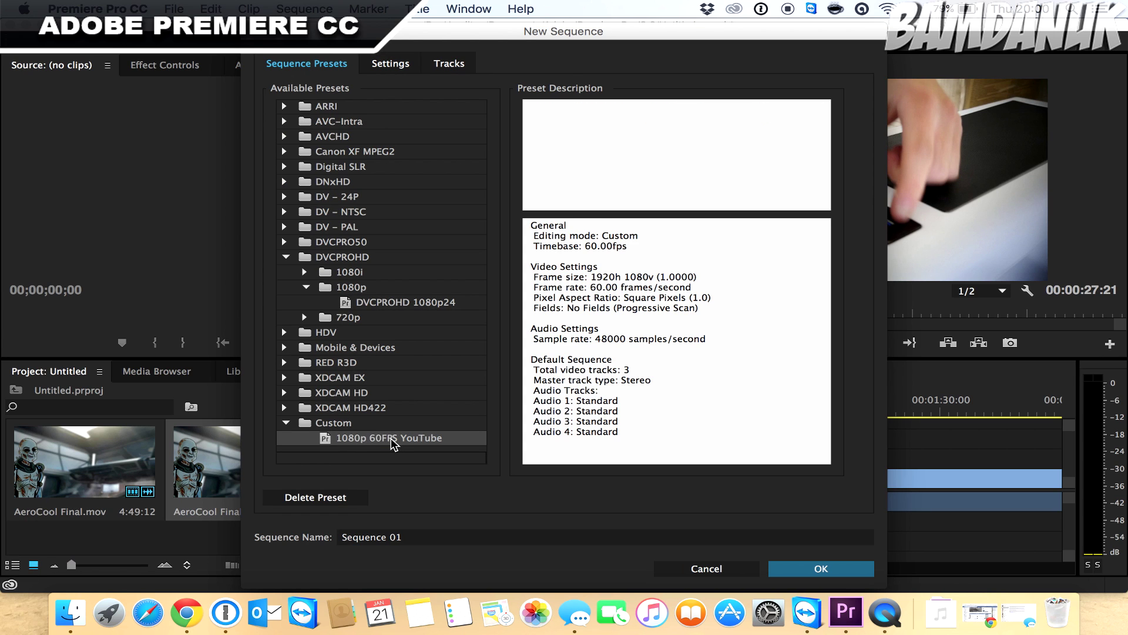
{"action": "left_click", "coordinate": [390, 61]}
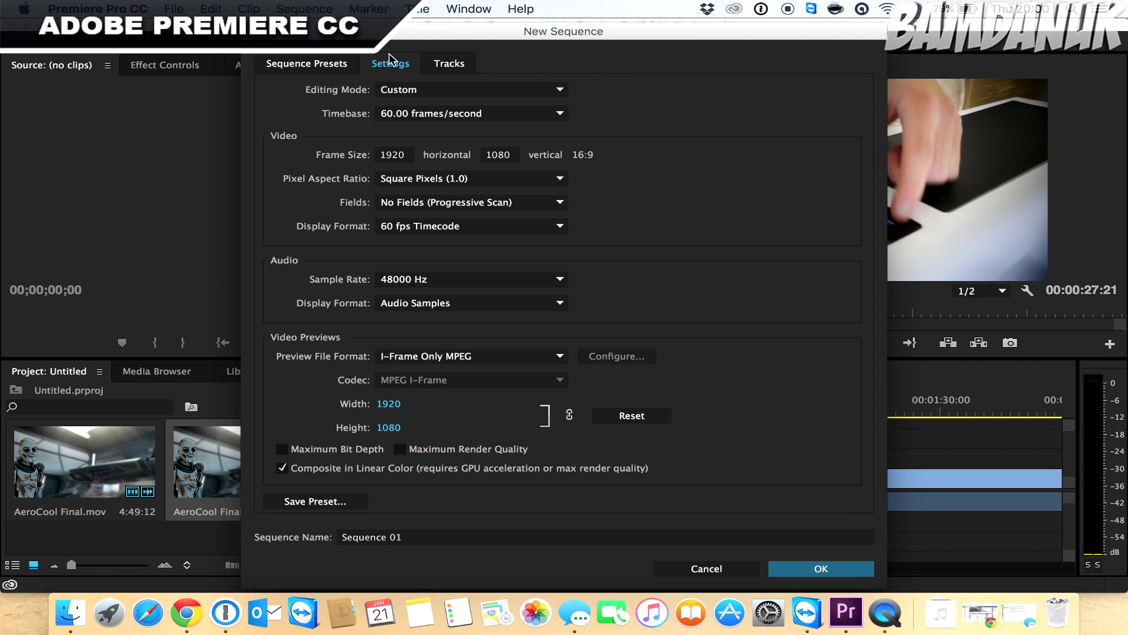
{"action": "left_click", "coordinate": [423, 94]}
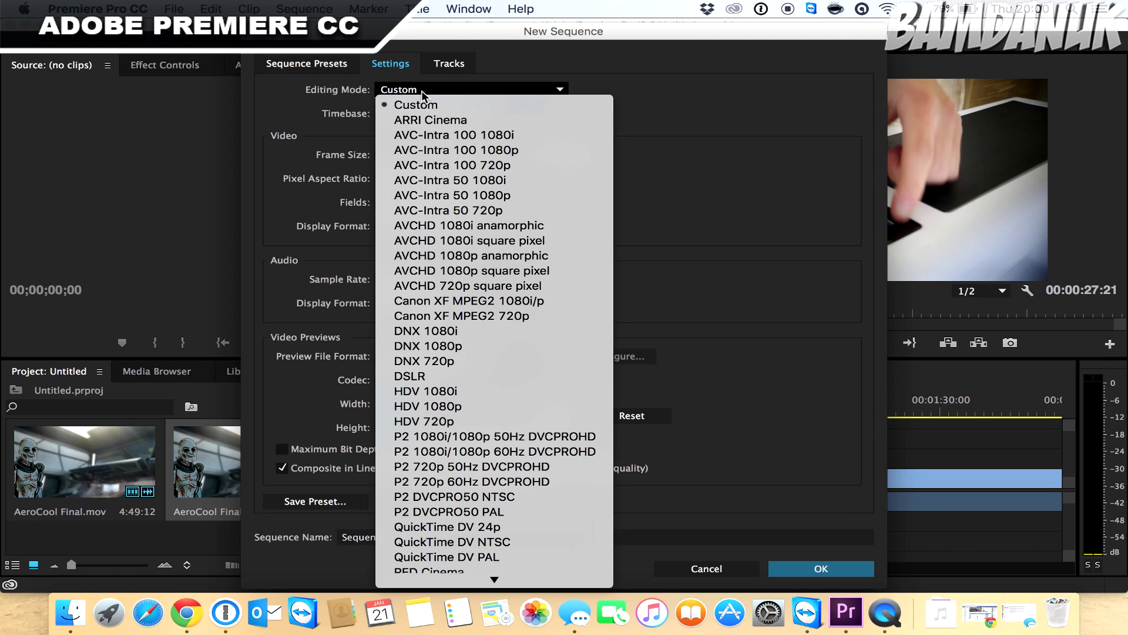
{"action": "left_click", "coordinate": [412, 97]}
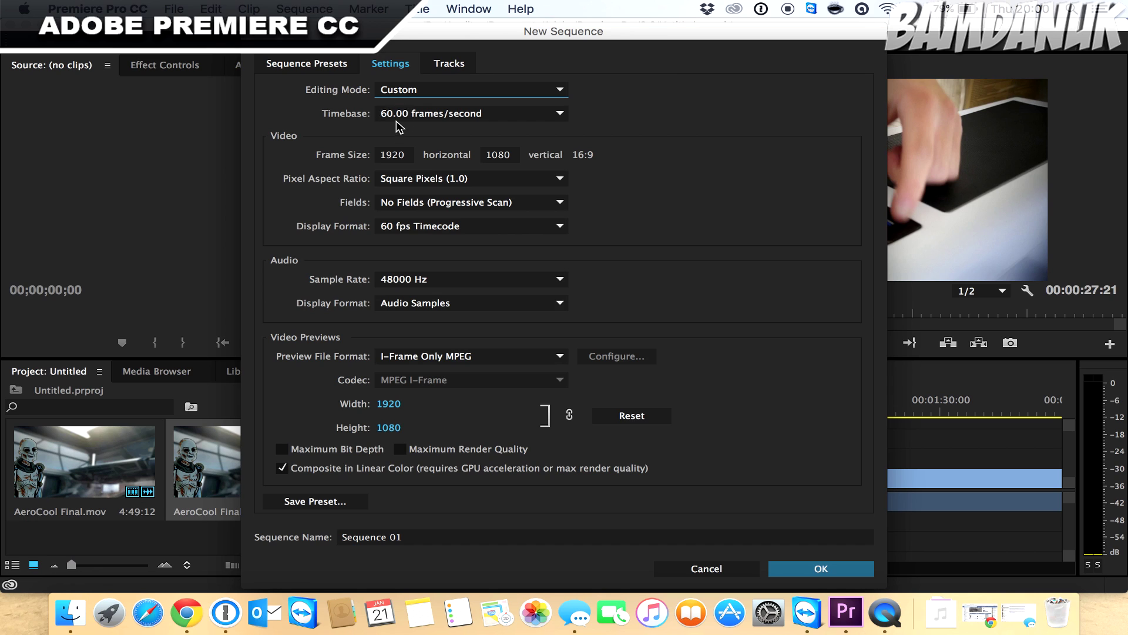
{"action": "left_click", "coordinate": [395, 119]}
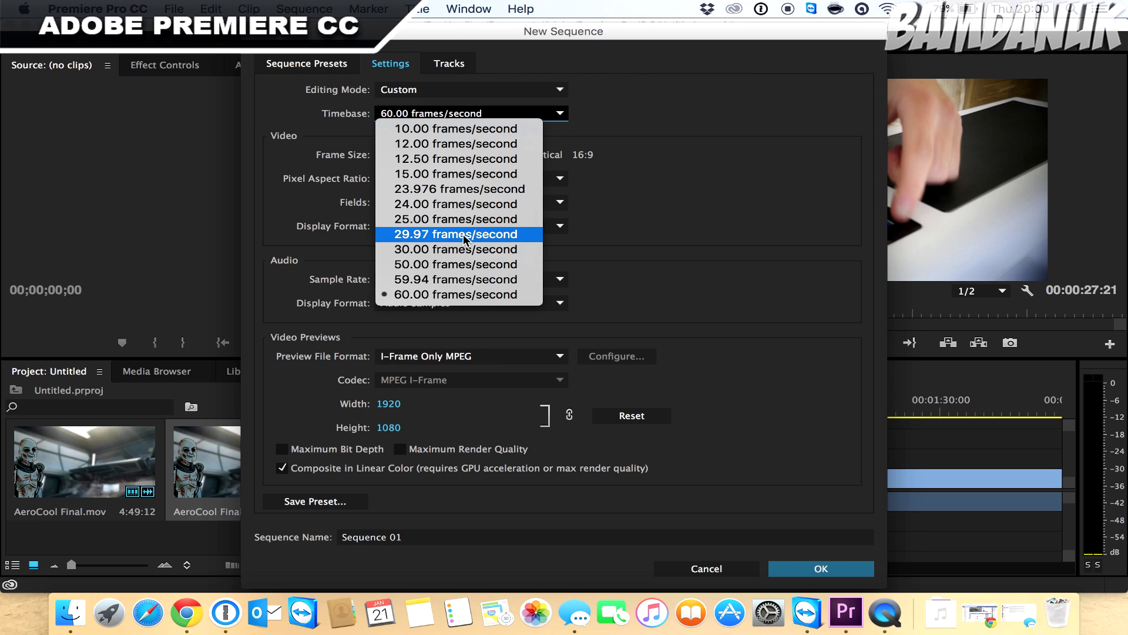
{"action": "left_click", "coordinate": [641, 203]}
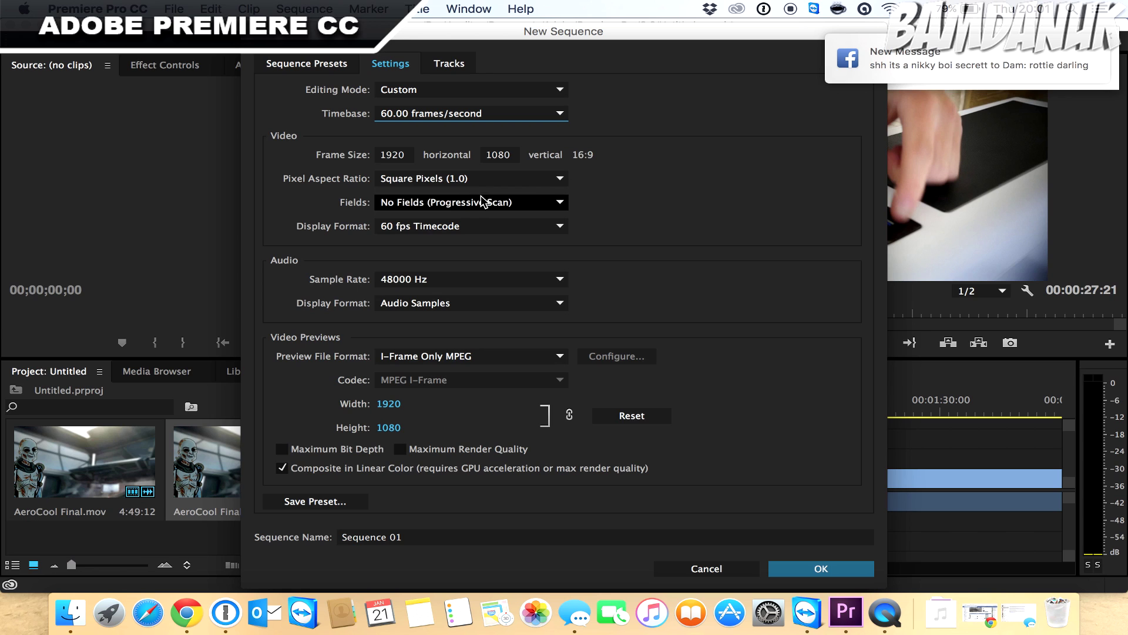
- Keep Square Pixels, progressive scan, 60 fps Timecode display and 48000 Hz audio
{"action": "left_click", "coordinate": [479, 179]}
{"action": "left_click", "coordinate": [464, 193]}
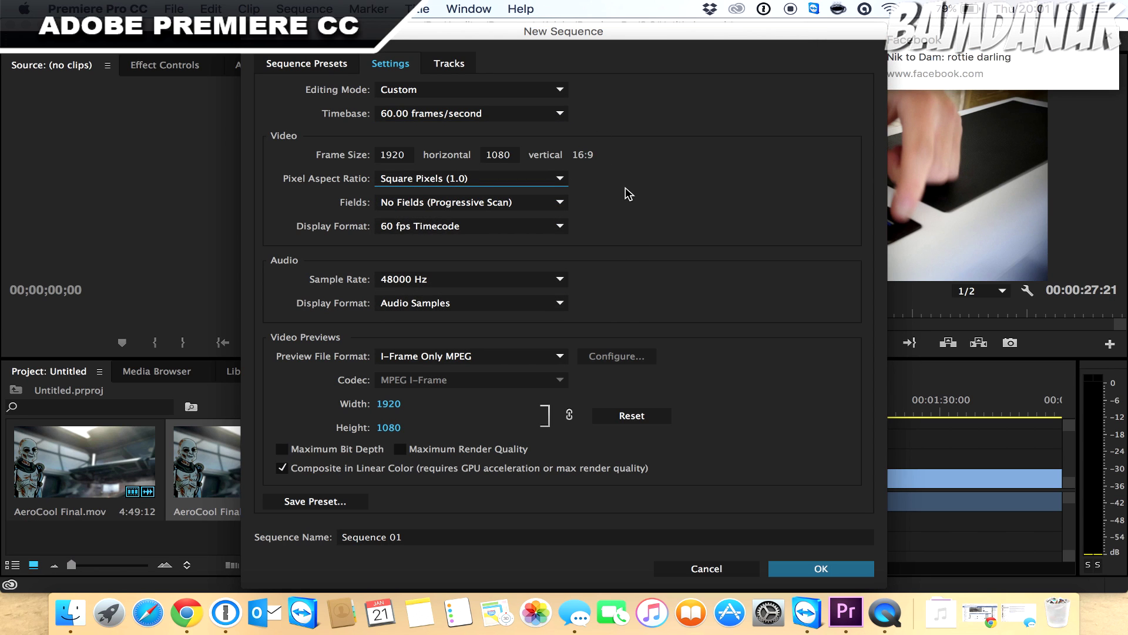
{"action": "left_click", "coordinate": [524, 205]}
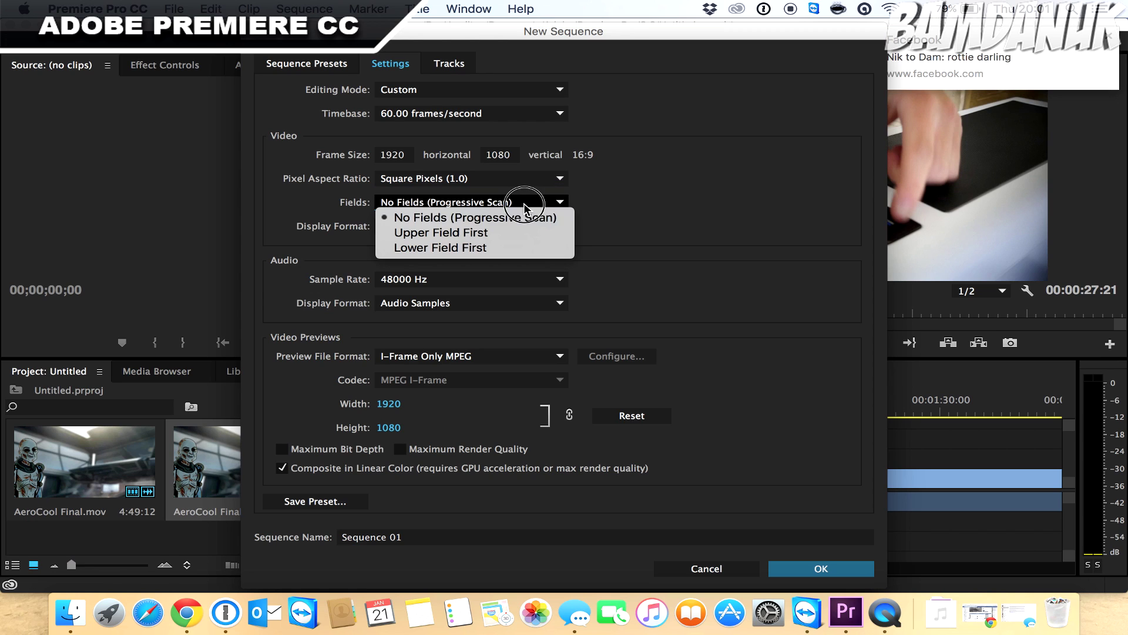
{"action": "left_click", "coordinate": [509, 218]}
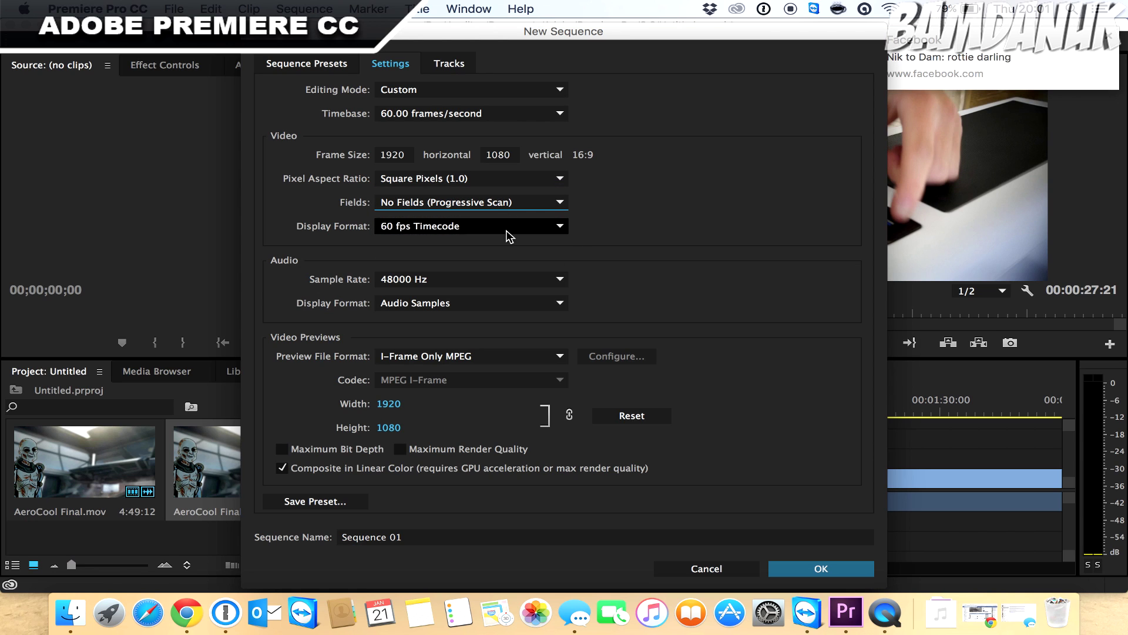
{"action": "left_click", "coordinate": [507, 229]}
{"action": "left_click", "coordinate": [483, 242]}
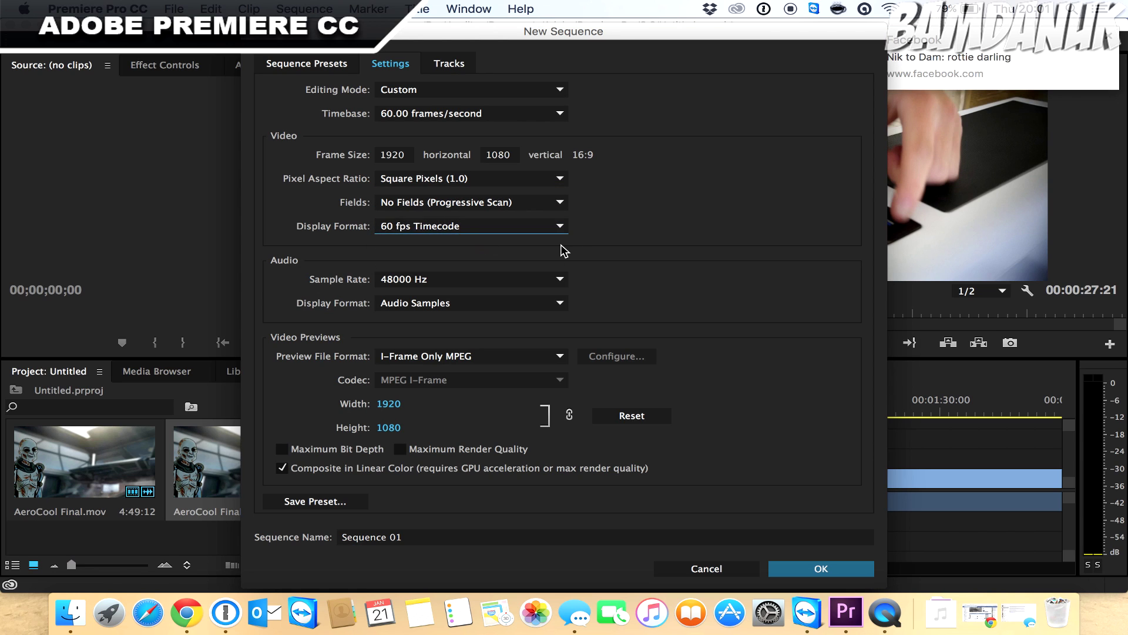
{"action": "left_click", "coordinate": [547, 283]}
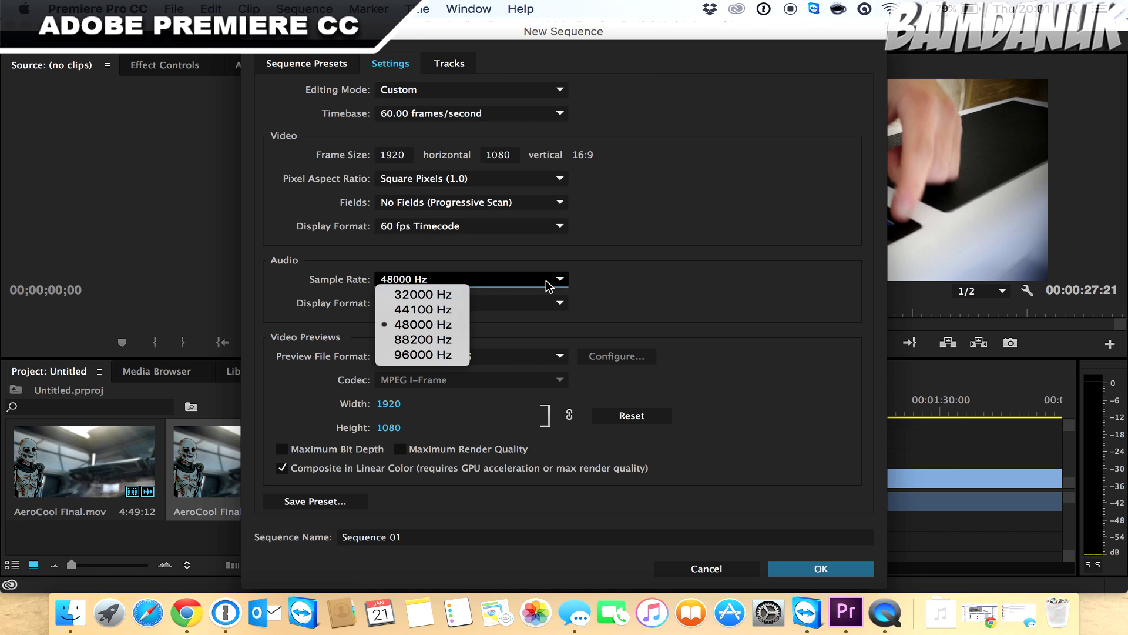
{"action": "left_click", "coordinate": [414, 324]}
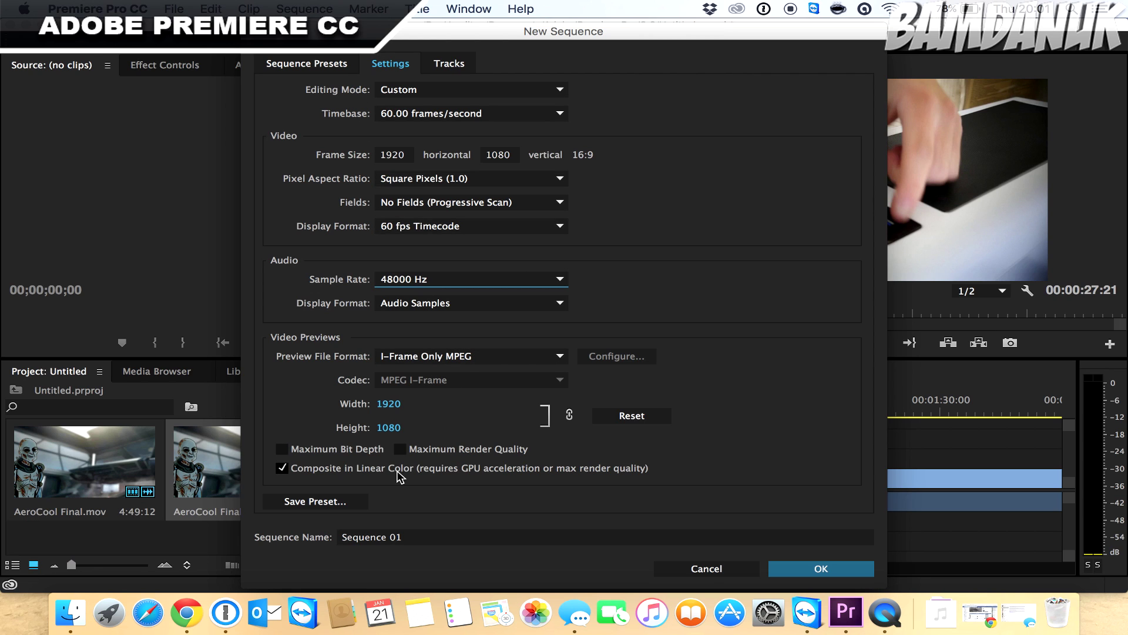
- Create Sequence 01 from the preset and place AeroCool Final.mov into it
{"action": "left_click", "coordinate": [297, 59]}
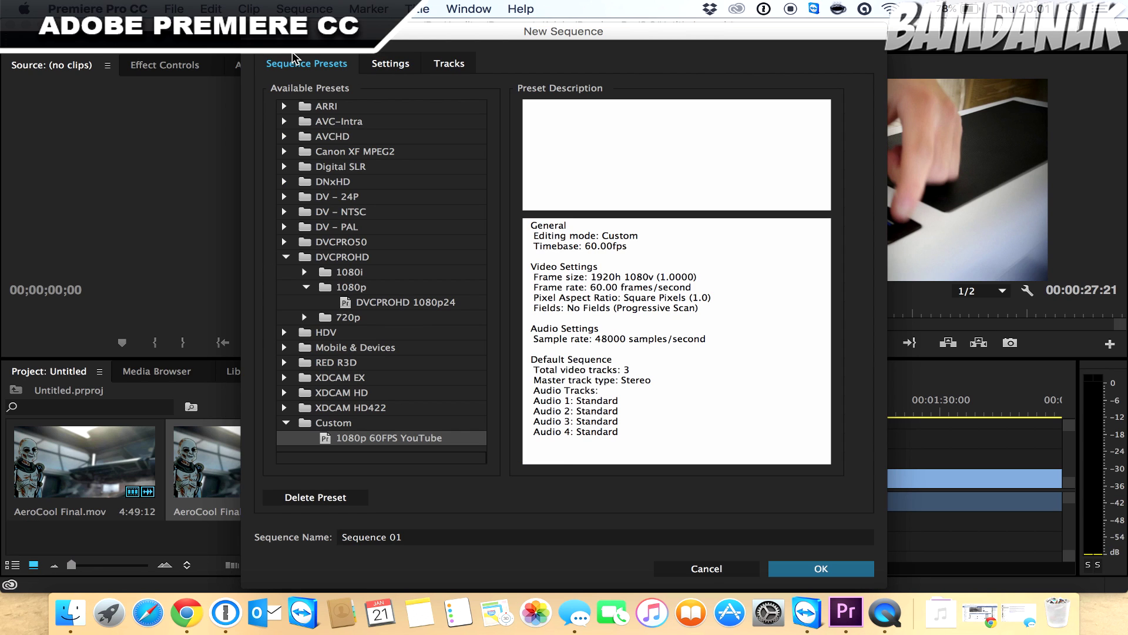
{"action": "left_click", "coordinate": [847, 569]}
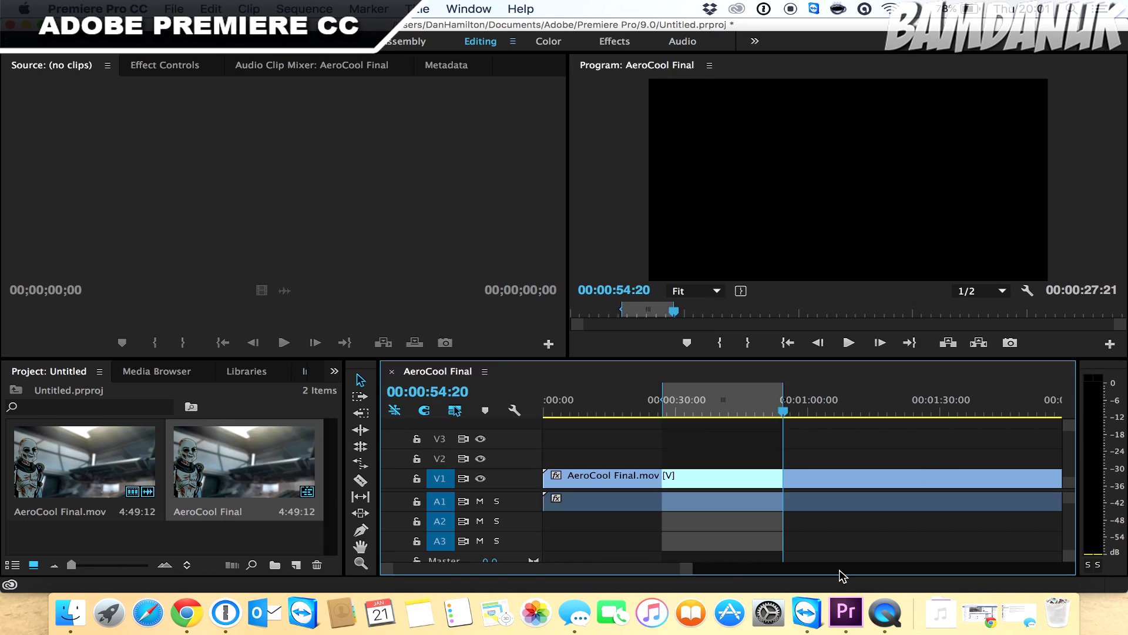
{"action": "left_click_drag", "start_coordinate": [109, 432], "coordinate": [672, 120]}
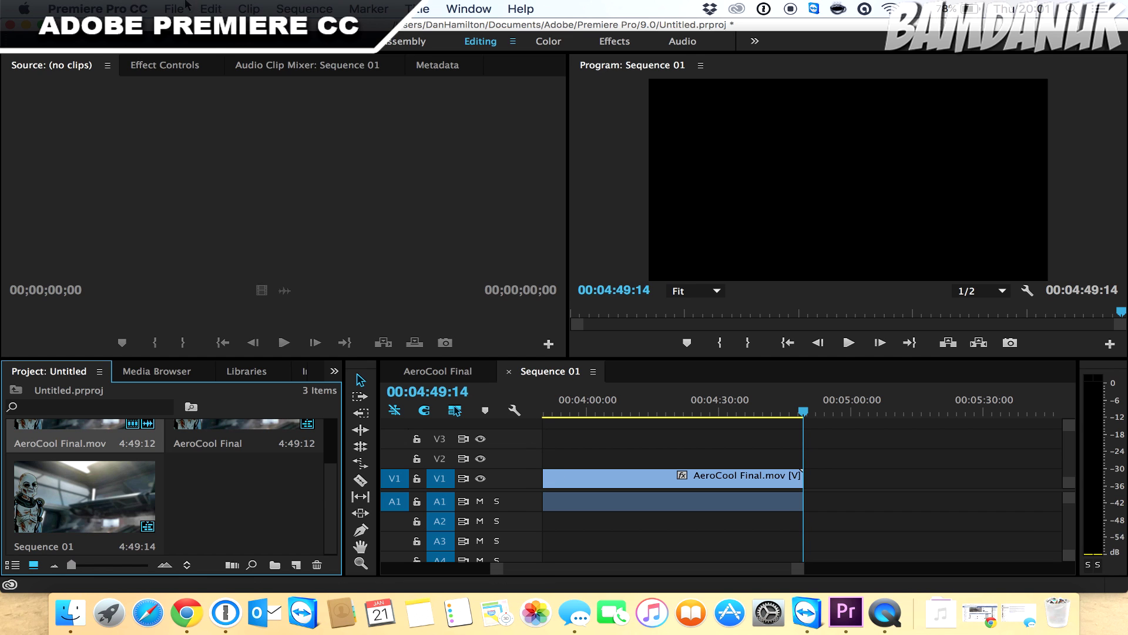
- Open the media export settings via File > Export > Media
{"action": "left_click", "coordinate": [187, 6]}
{"action": "mouse_move", "coordinate": [228, 412]}
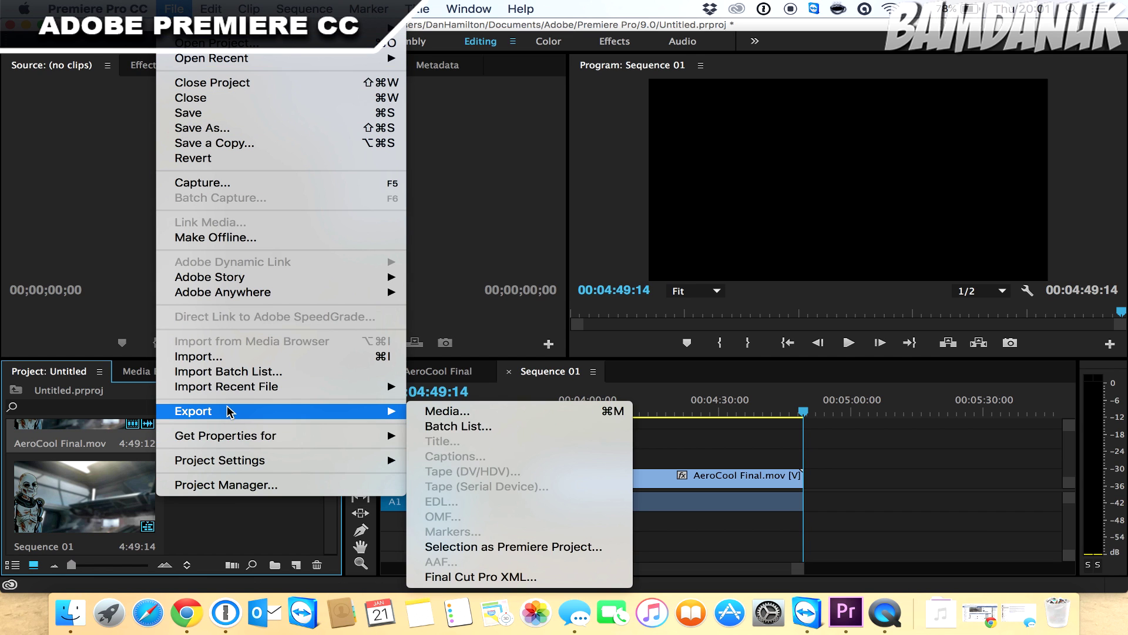
{"action": "left_click", "coordinate": [435, 412]}
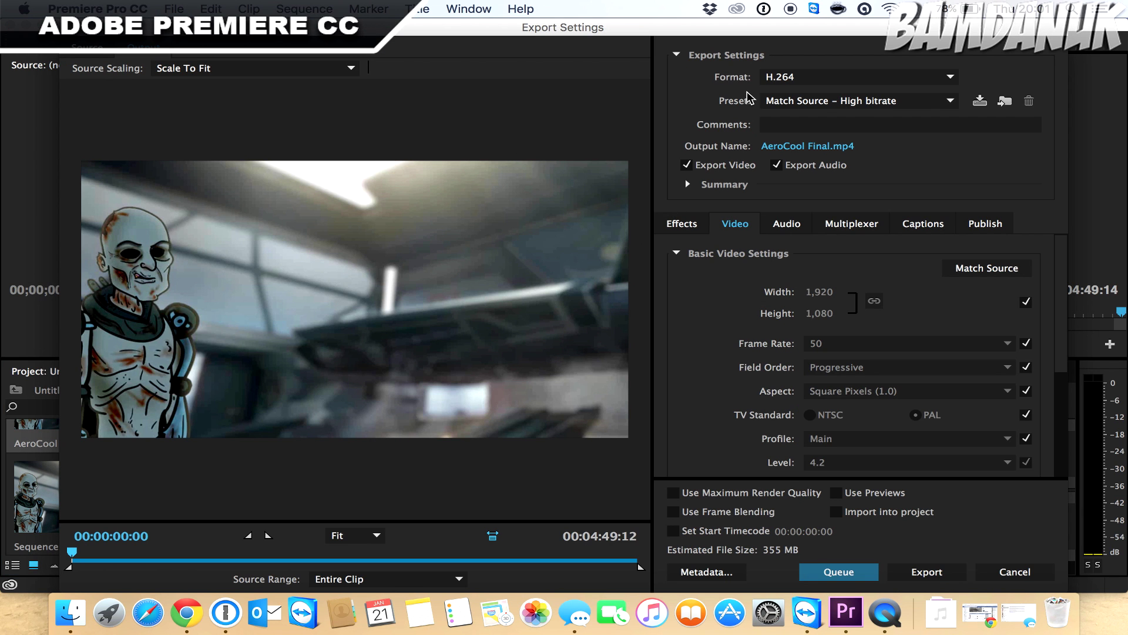
- Keep H.264 as the export format and apply the YouTube 1080p HD preset
{"action": "left_click", "coordinate": [795, 76]}
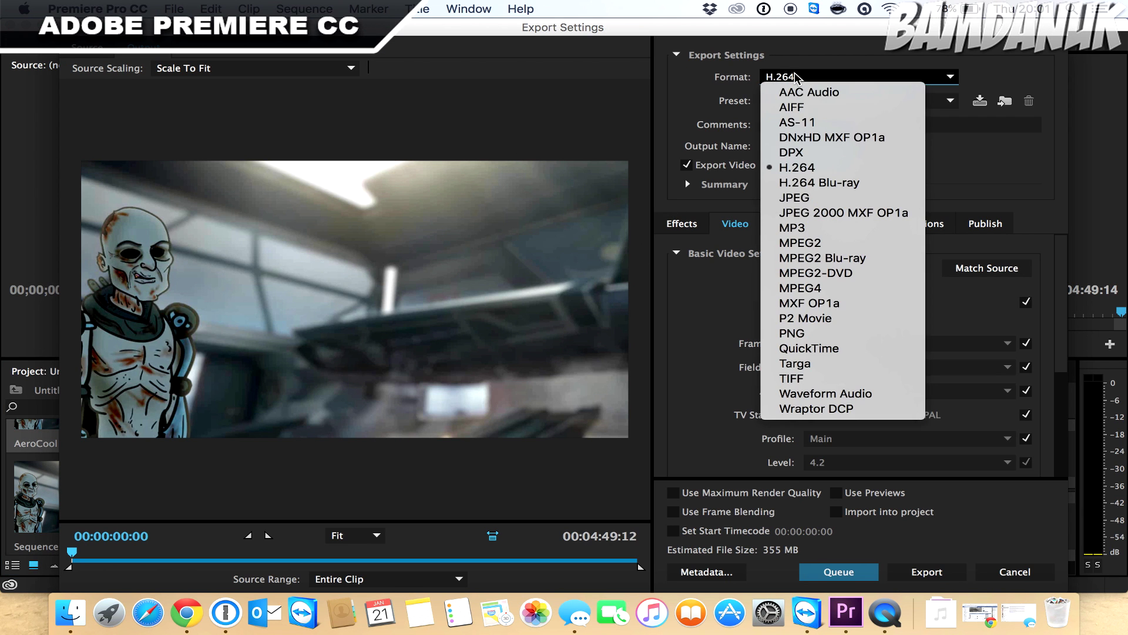
{"action": "left_click", "coordinate": [796, 169]}
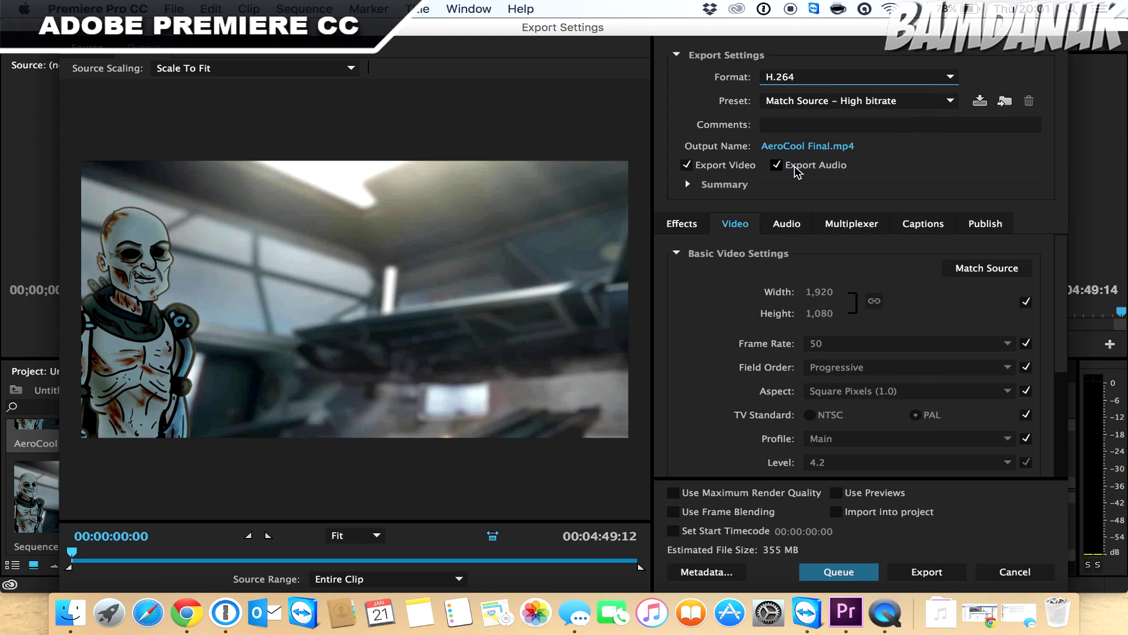
{"action": "left_click", "coordinate": [781, 106]}
{"action": "scroll", "coordinate": [687, 179], "scroll_direction": "down", "scroll_amount": 20}
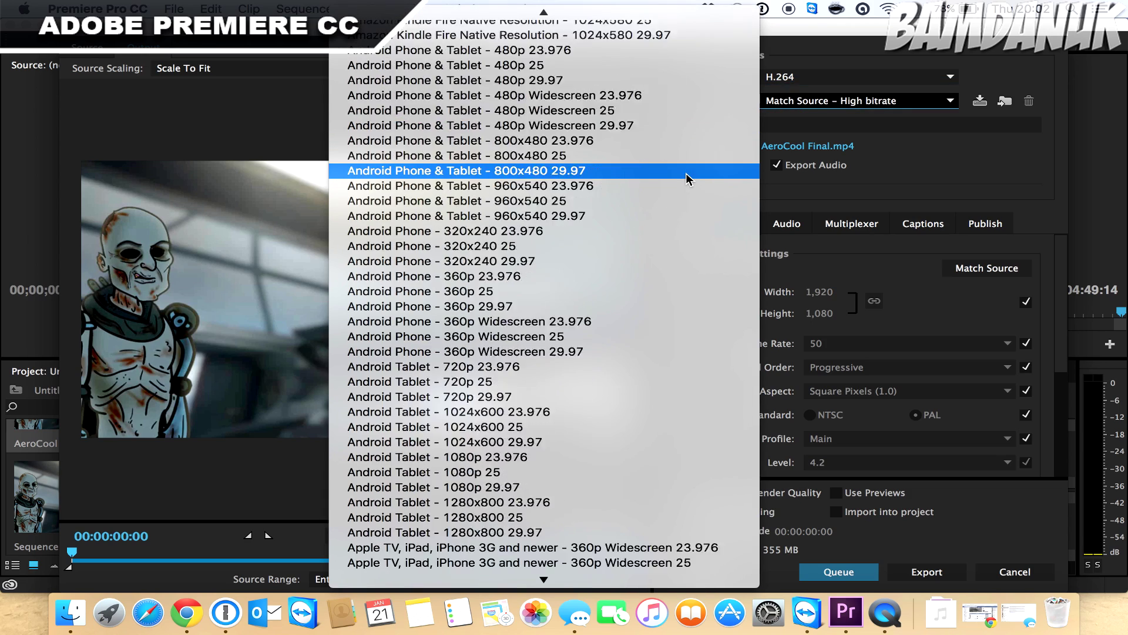
{"action": "scroll", "coordinate": [687, 178], "scroll_direction": "down", "scroll_amount": 2}
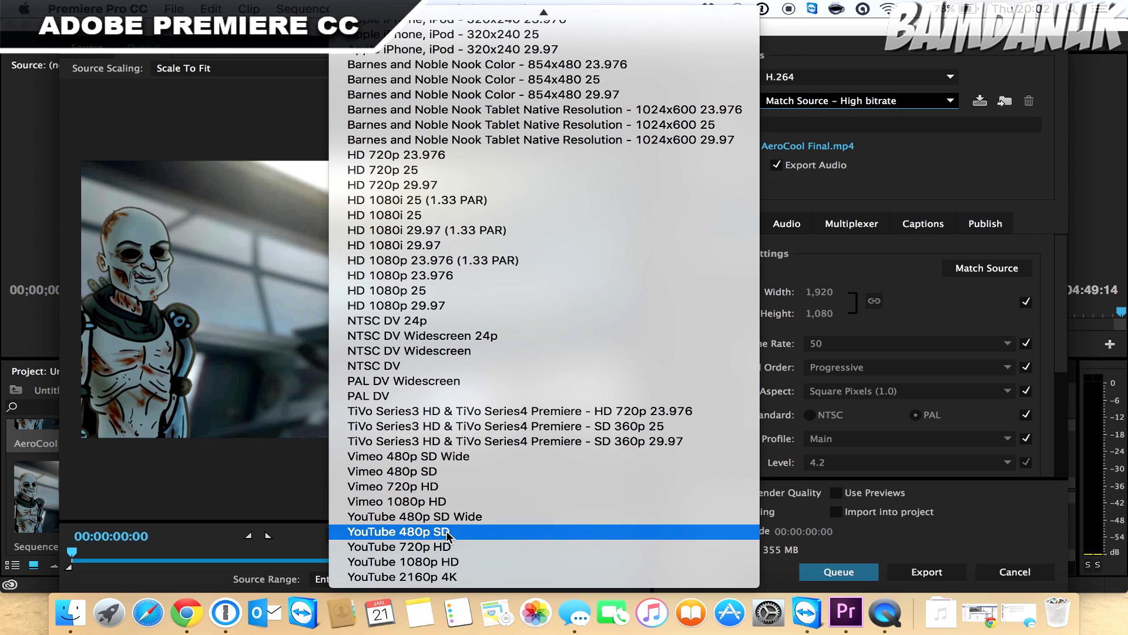
{"action": "left_click", "coordinate": [412, 564]}
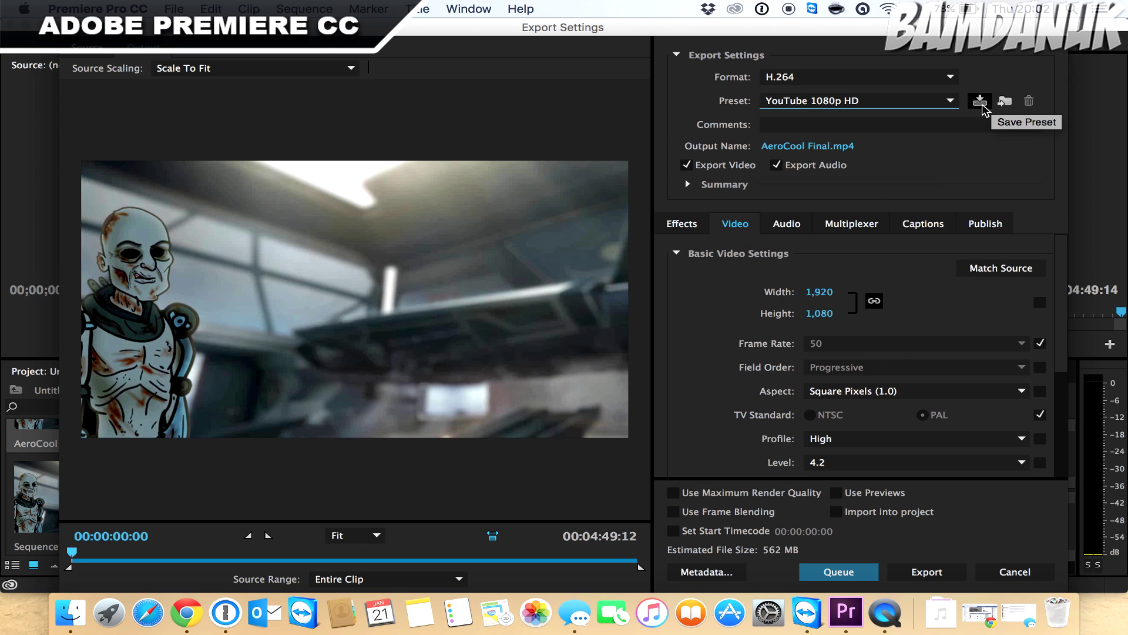
{"action": "left_click", "coordinate": [790, 101]}
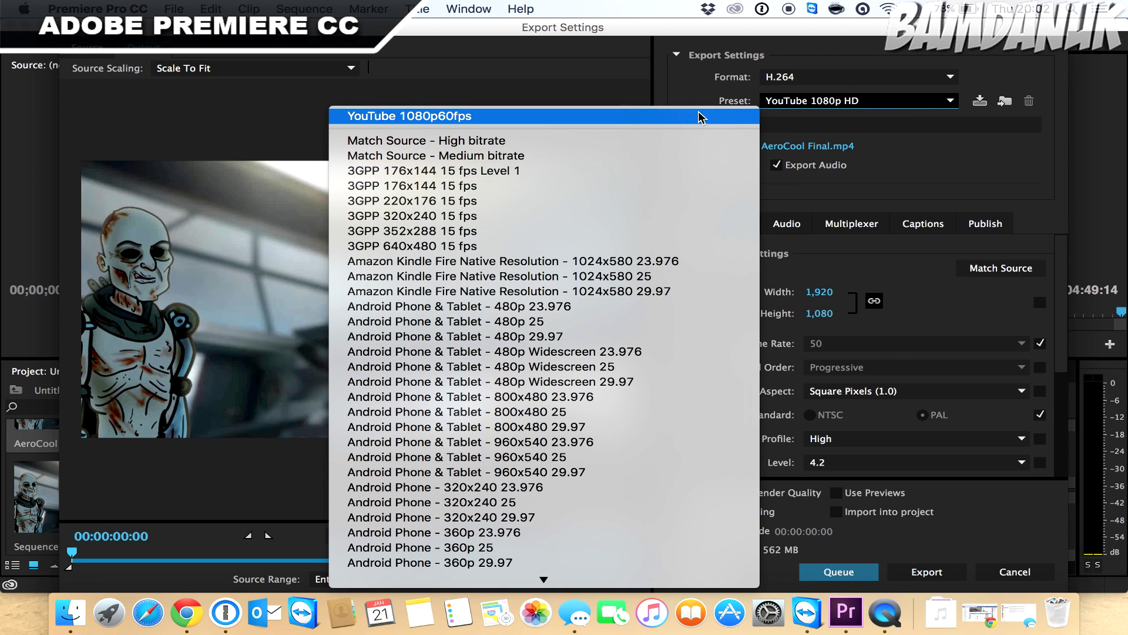
- Apply the YouTube 1080p60fps export preset and check the Effects and Video settings
{"action": "left_click", "coordinate": [517, 115]}
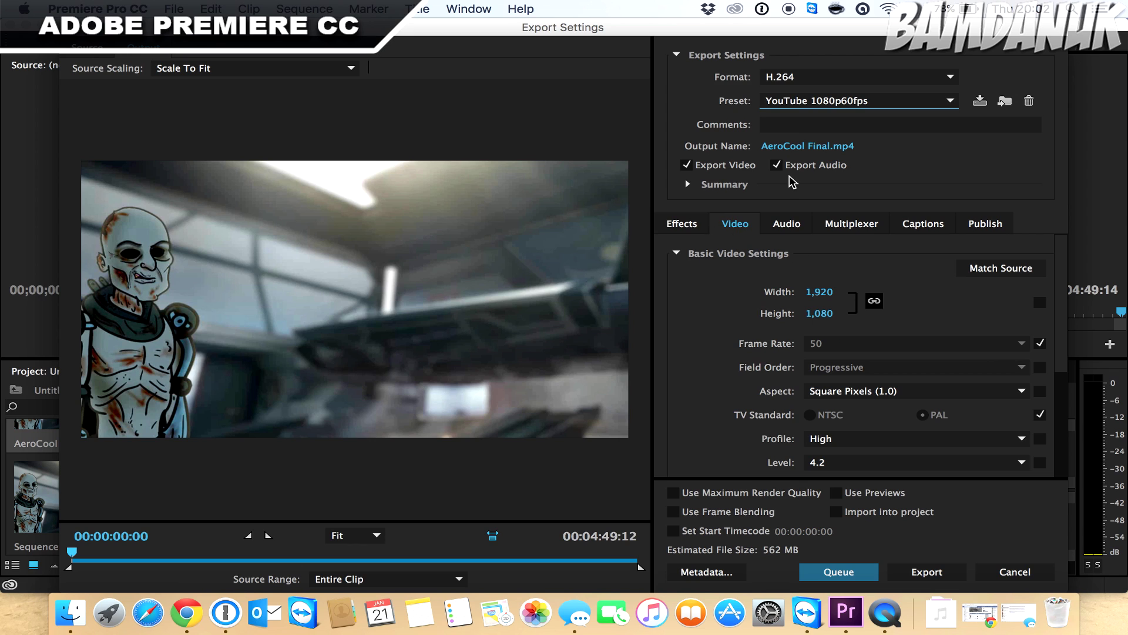
{"action": "left_click", "coordinate": [728, 227]}
{"action": "left_click", "coordinate": [684, 227]}
{"action": "left_click", "coordinate": [743, 231]}
- Unlock the export frame rate, set it to 60, and keep level 4.2
{"action": "left_click", "coordinate": [1040, 343]}
{"action": "left_click", "coordinate": [827, 348]}
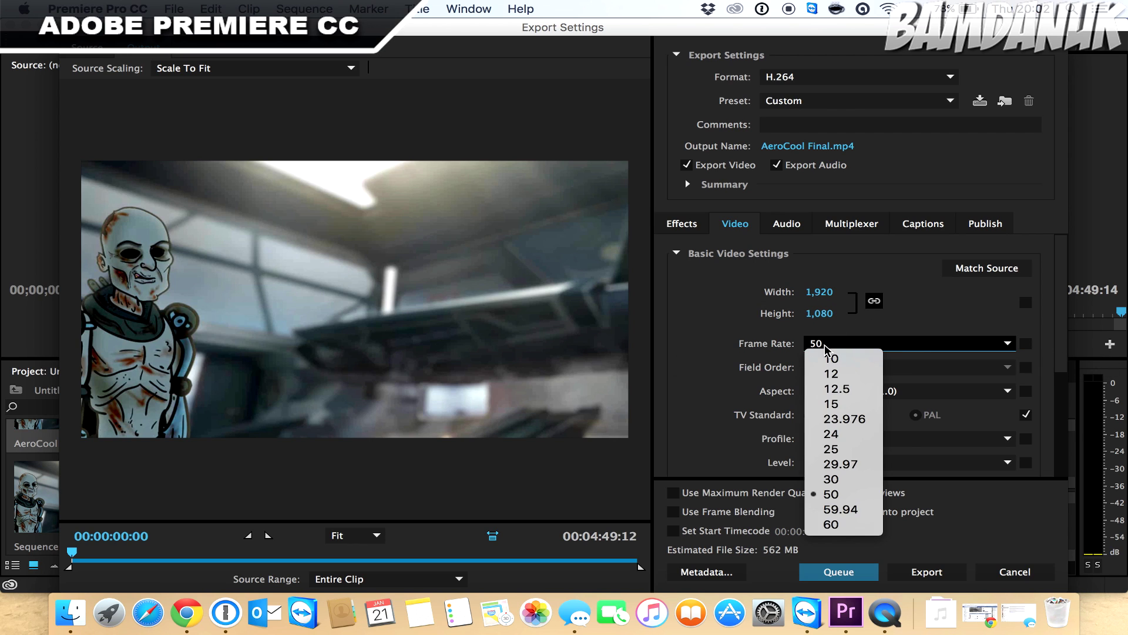
{"action": "left_click", "coordinate": [845, 525]}
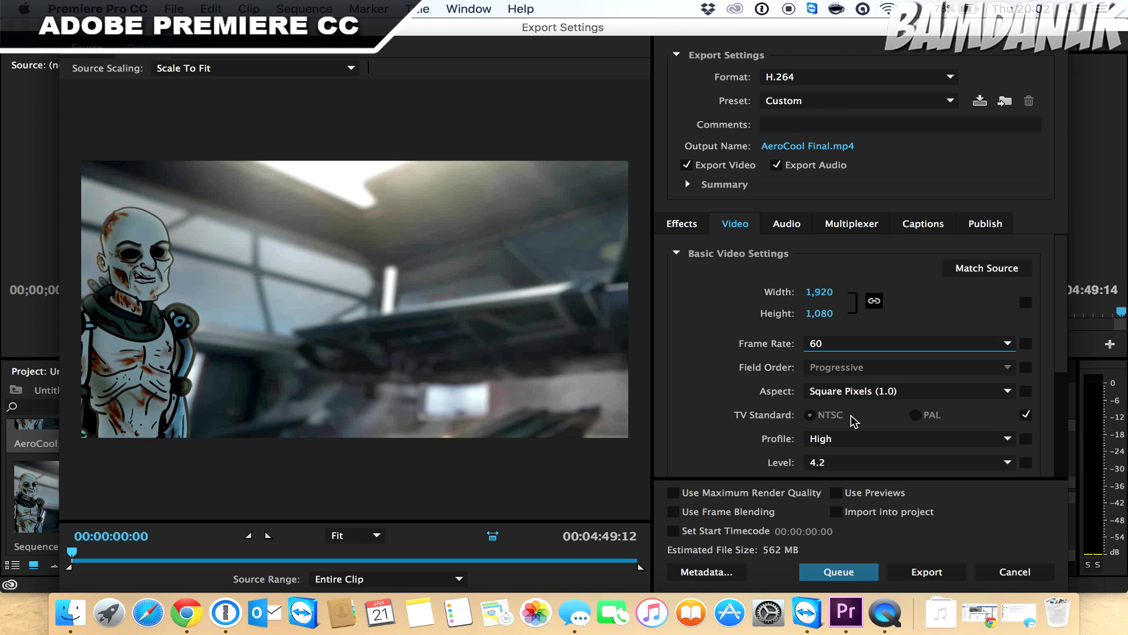
{"action": "scroll", "coordinate": [774, 391], "scroll_direction": "down", "scroll_amount": 3}
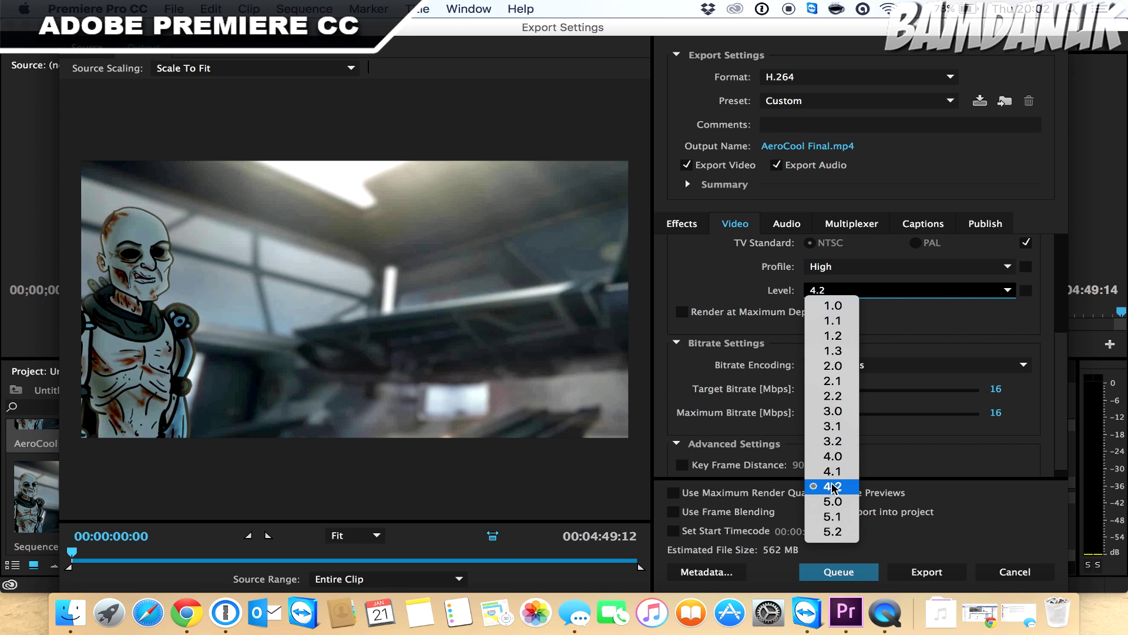
{"action": "left_click", "coordinate": [834, 288]}
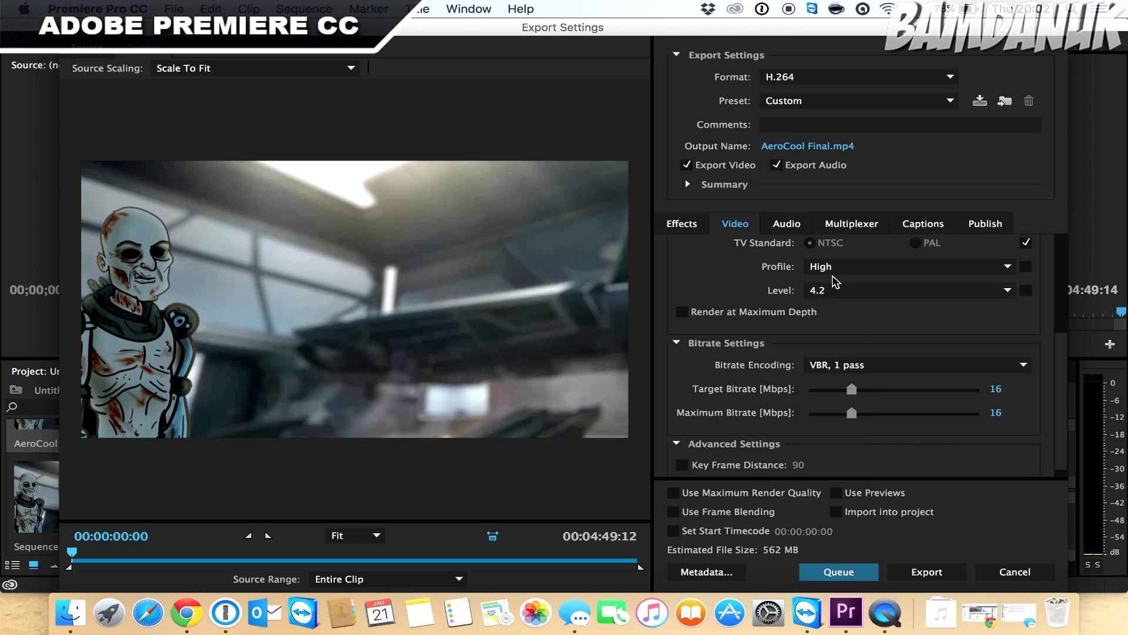
- Set target and maximum bitrate to 15 Mbps, then start encoding the export
{"action": "scroll", "coordinate": [824, 311], "scroll_direction": "down", "scroll_amount": 1}
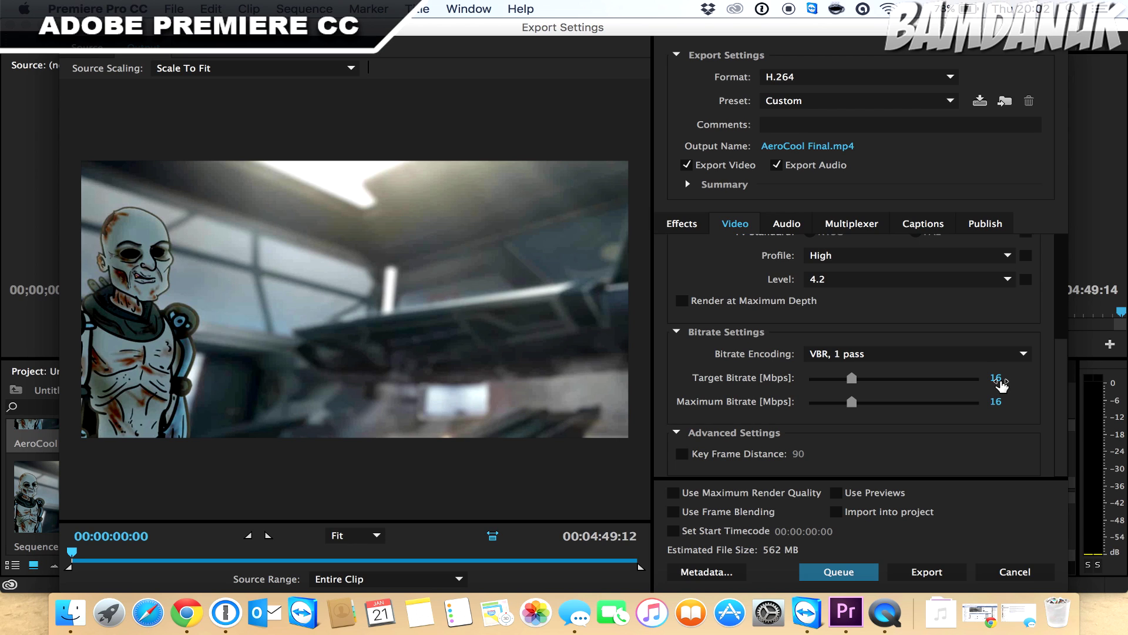
{"action": "left_click_drag", "start_coordinate": [1001, 382], "coordinate": [993, 385]}
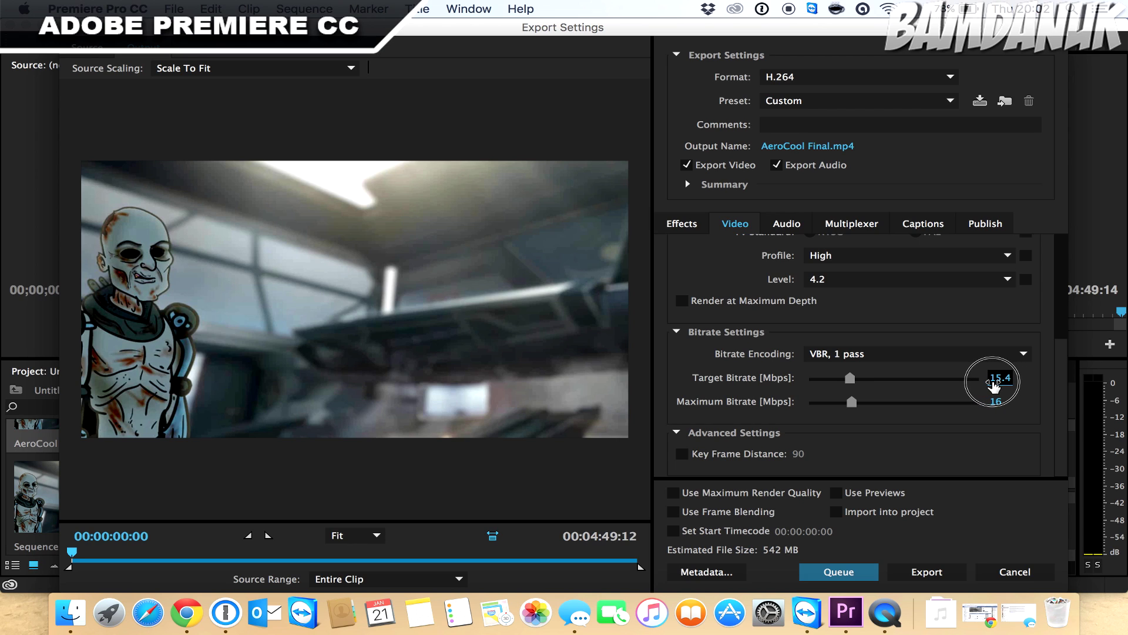
{"action": "left_click", "coordinate": [993, 385]}
{"action": "key", "text": "BackSpace"}
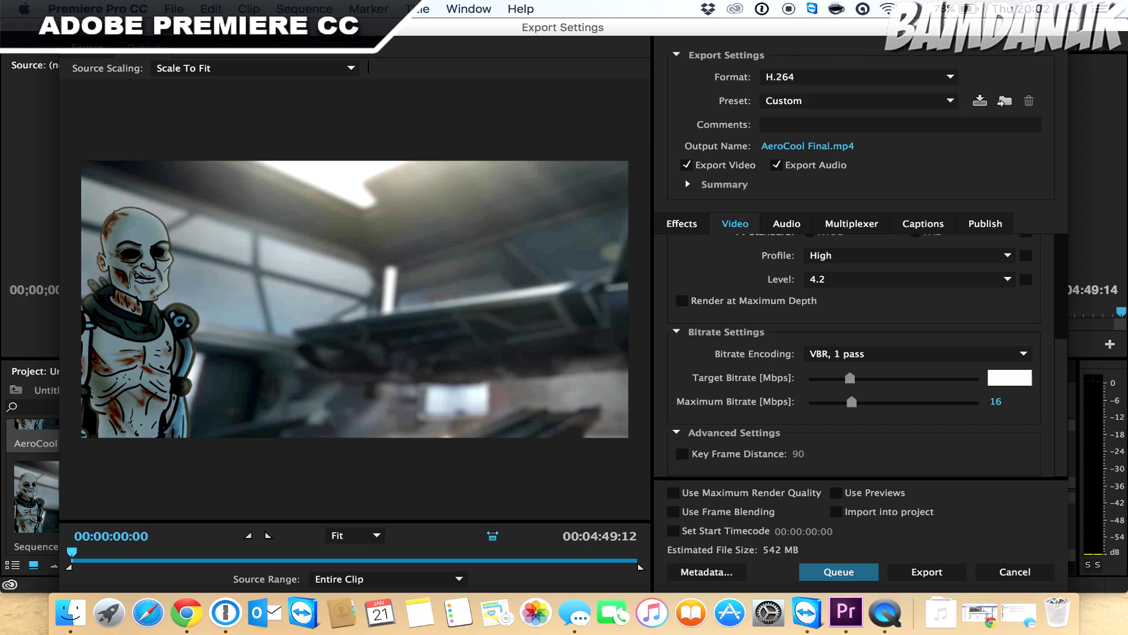
{"action": "type", "text": "15"}
{"action": "left_click", "coordinate": [997, 399]}
{"action": "type", "text": "15"}
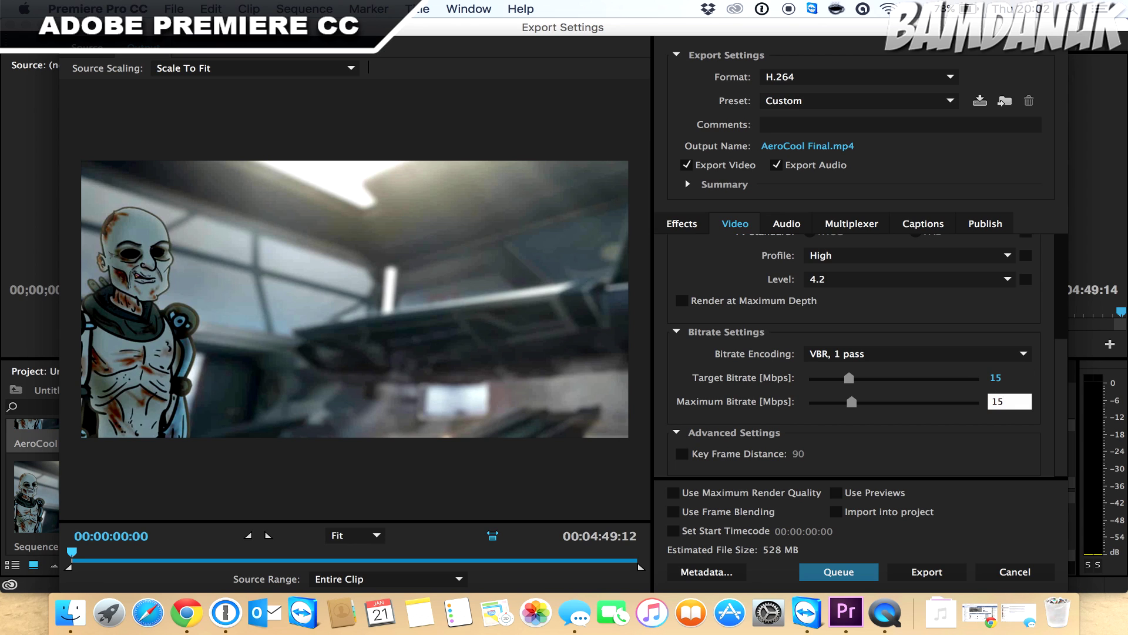
{"action": "key", "text": "Return"}
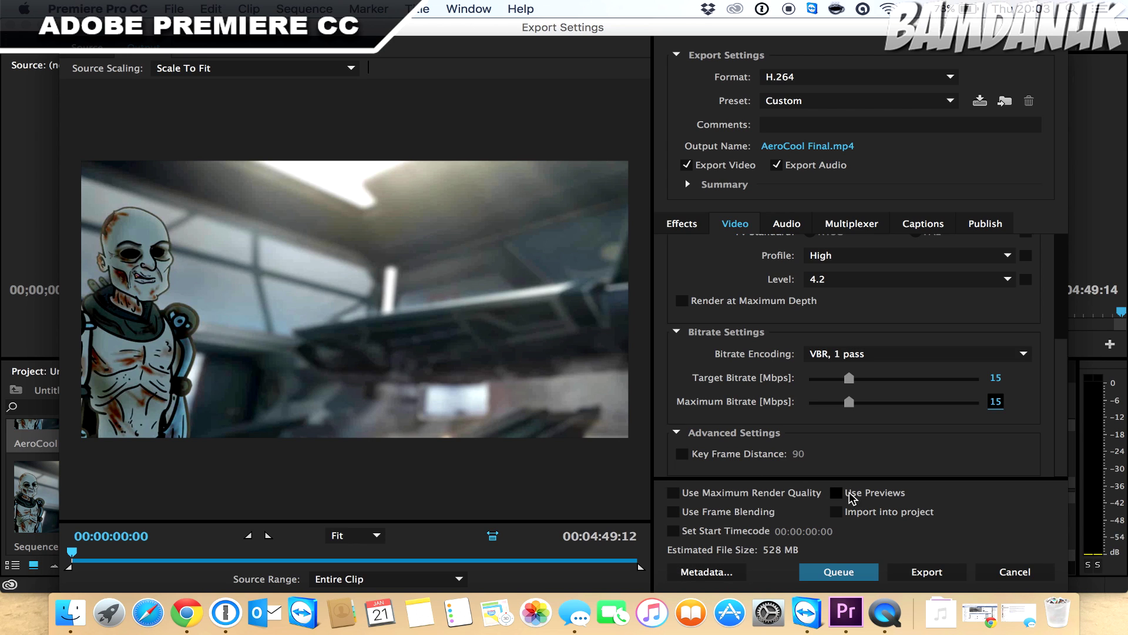
{"action": "left_click", "coordinate": [914, 577]}
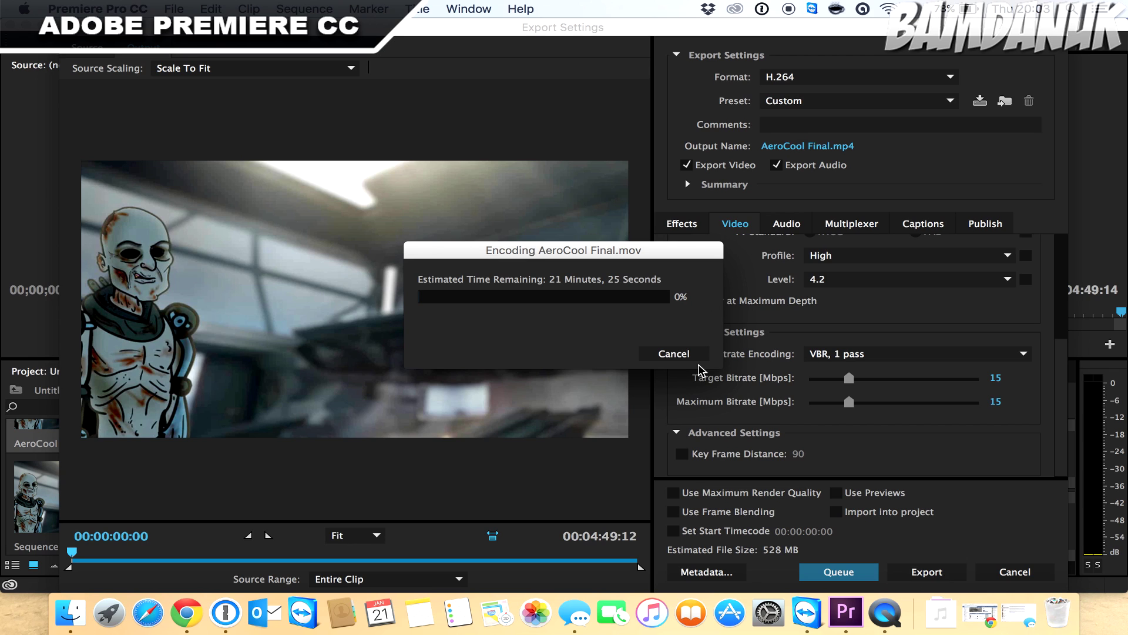
{"action": "left_click", "coordinate": [674, 353]}
{"action": "scroll", "coordinate": [685, 360], "scroll_direction": "up", "scroll_amount": 5}
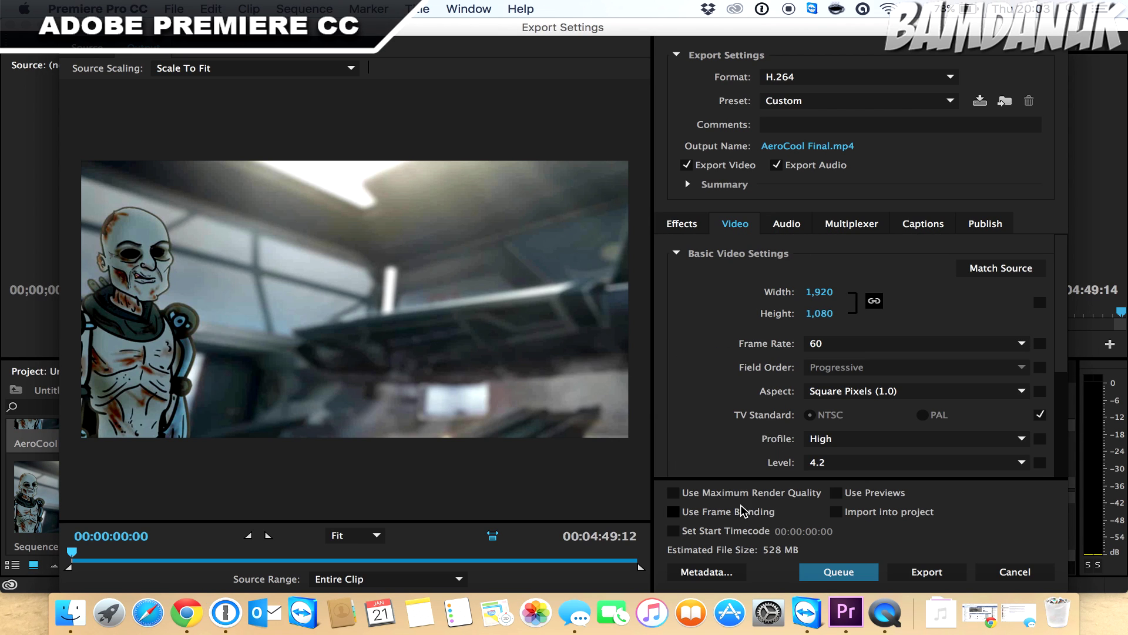